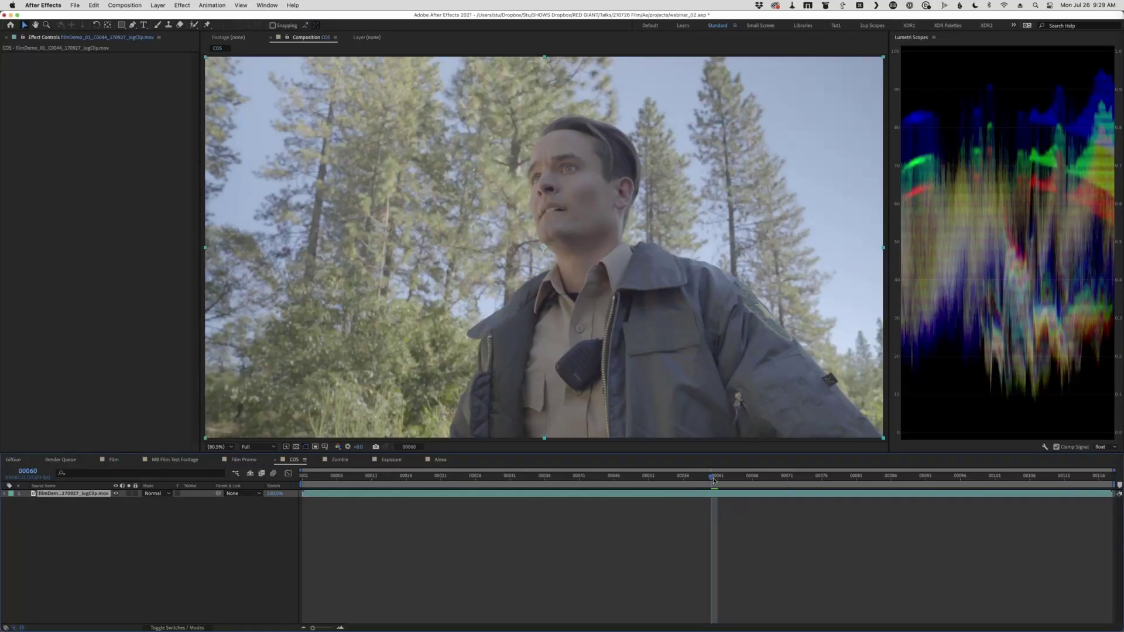
# Step: Scrub the log forest clip of the uniformed man forward a few frames
pyautogui.moveTo(656, 477); pyautogui.dragTo(746, 478)
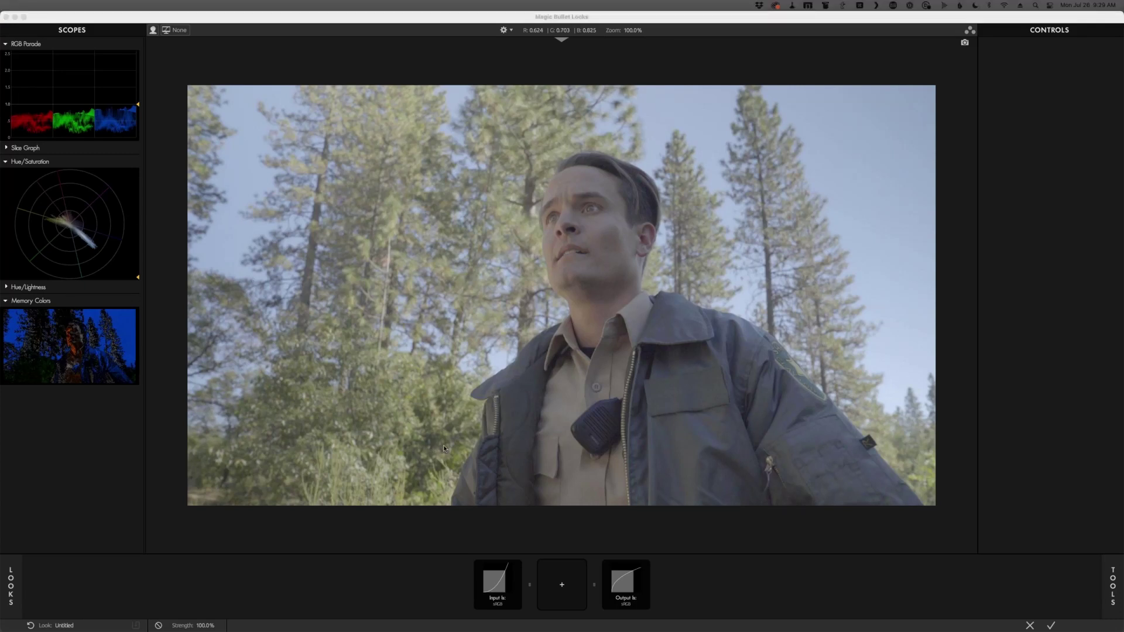
# Step: Set the Input gamma to SLog3 so the flat log footage shows normal contrast
pyautogui.click(521, 605)
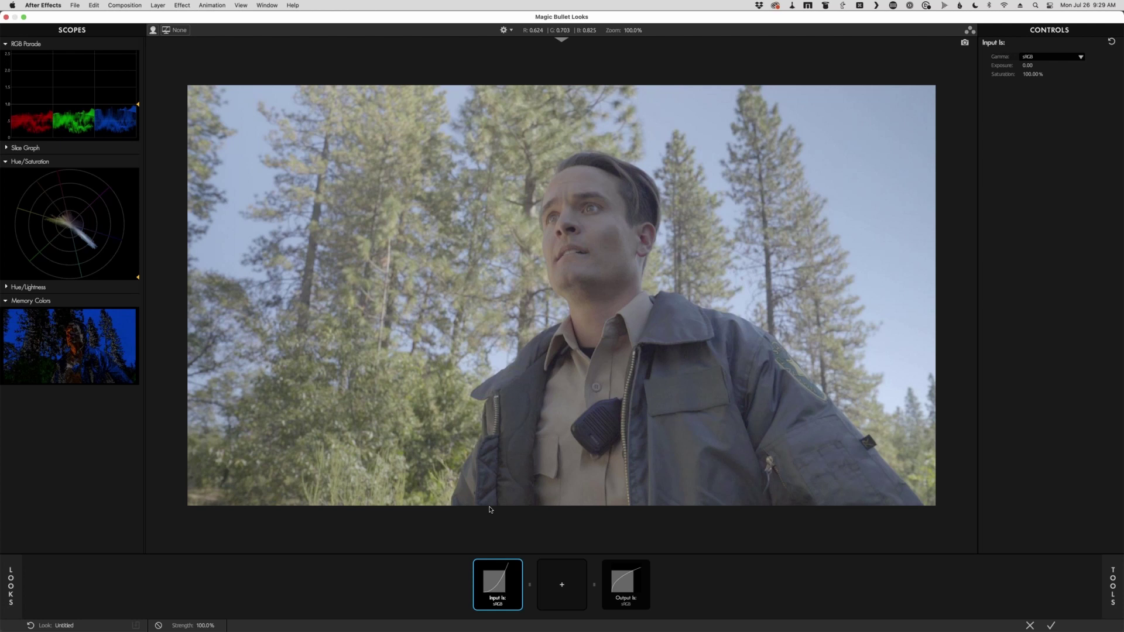
pyautogui.click(1036, 59)
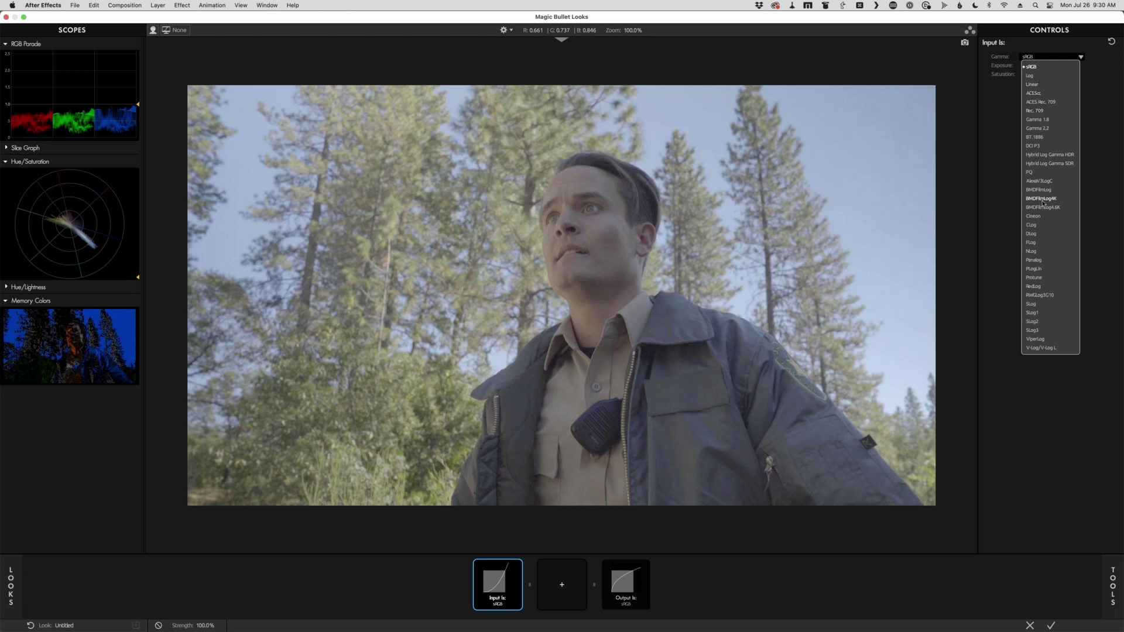
pyautogui.click(1033, 331)
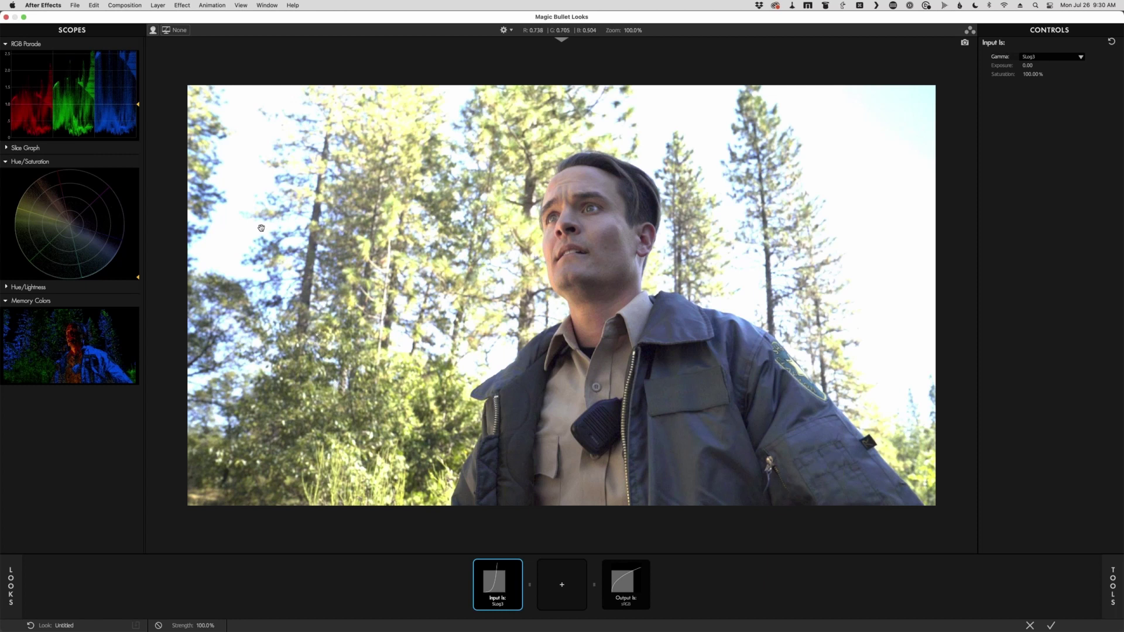
# Step: Rescale the RGB Parade to read up to 3.5 and show the grading tools library
pyautogui.moveTo(135, 105)
pyautogui.moveTo(207, 136); pyautogui.dragTo(206, 157)
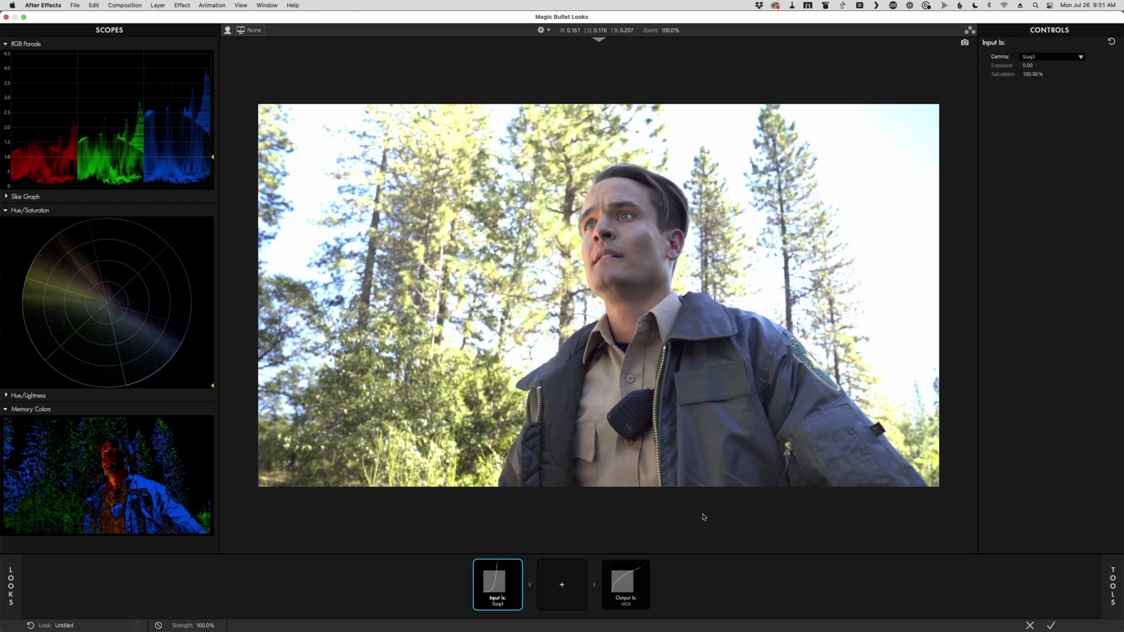
pyautogui.click(1099, 591)
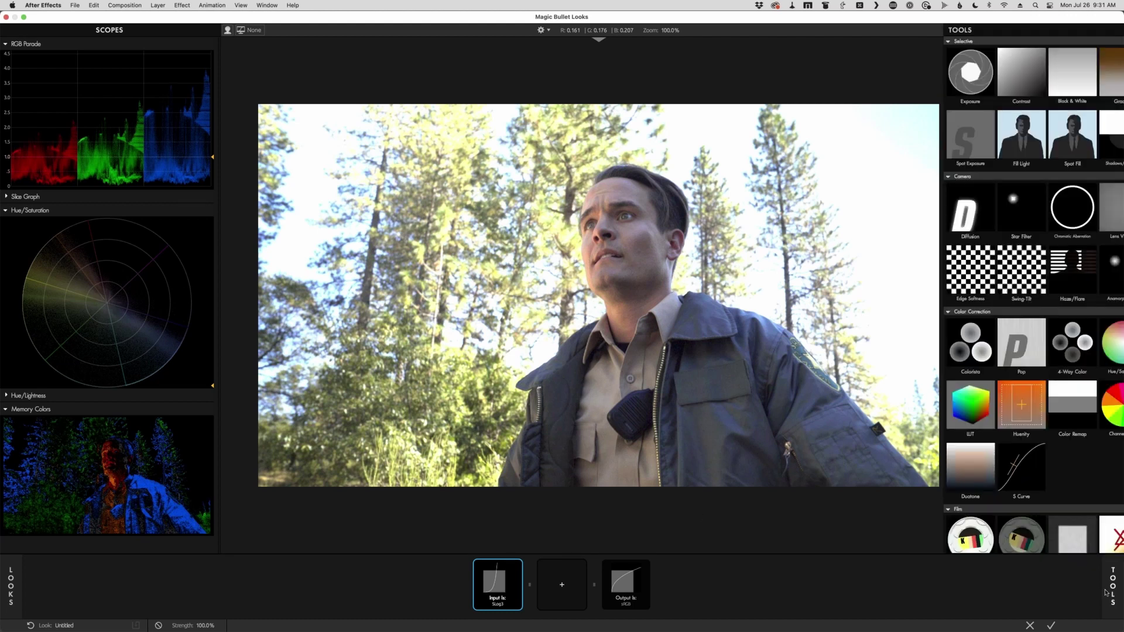
# Step: Test an Exposure tool at -3.20 stops, remove it, and show the sRGB output gamma settings
pyautogui.click(888, 72)
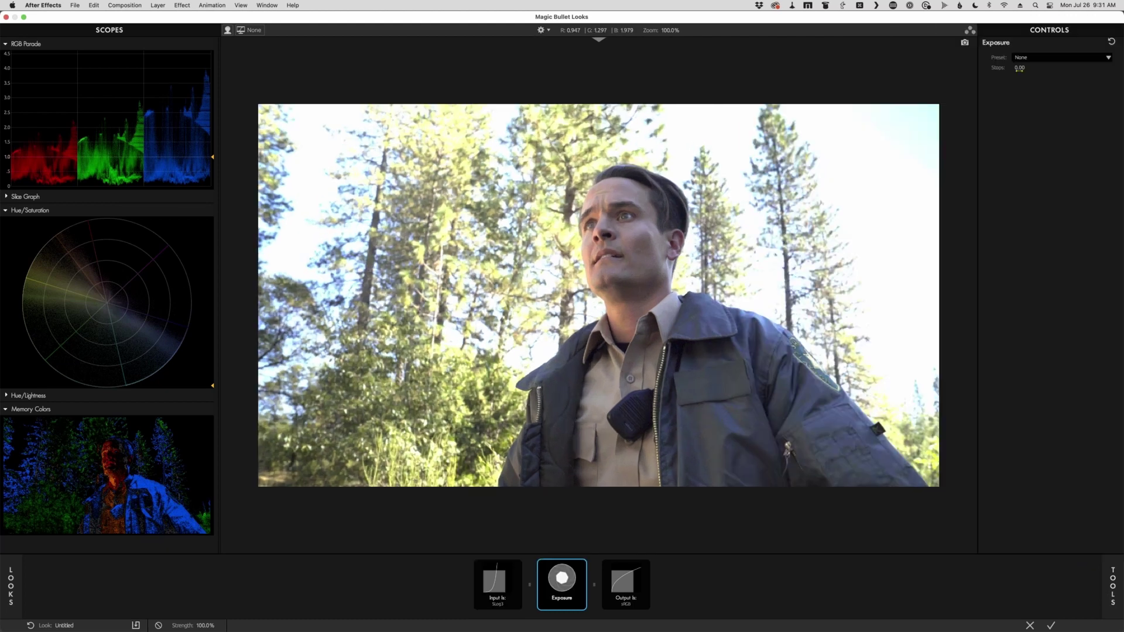
pyautogui.moveTo(1020, 67)
pyautogui.mouseDown()
pyautogui.moveTo(986, 67)
pyautogui.moveTo(1020, 68)
pyautogui.mouseUp()
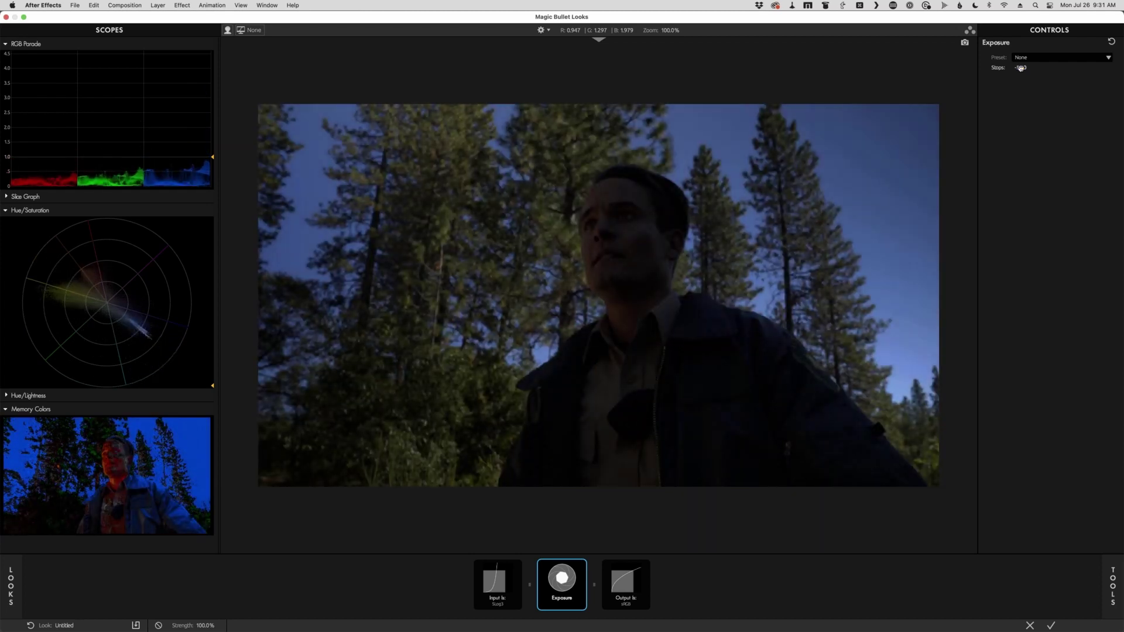
pyautogui.press('Delete')
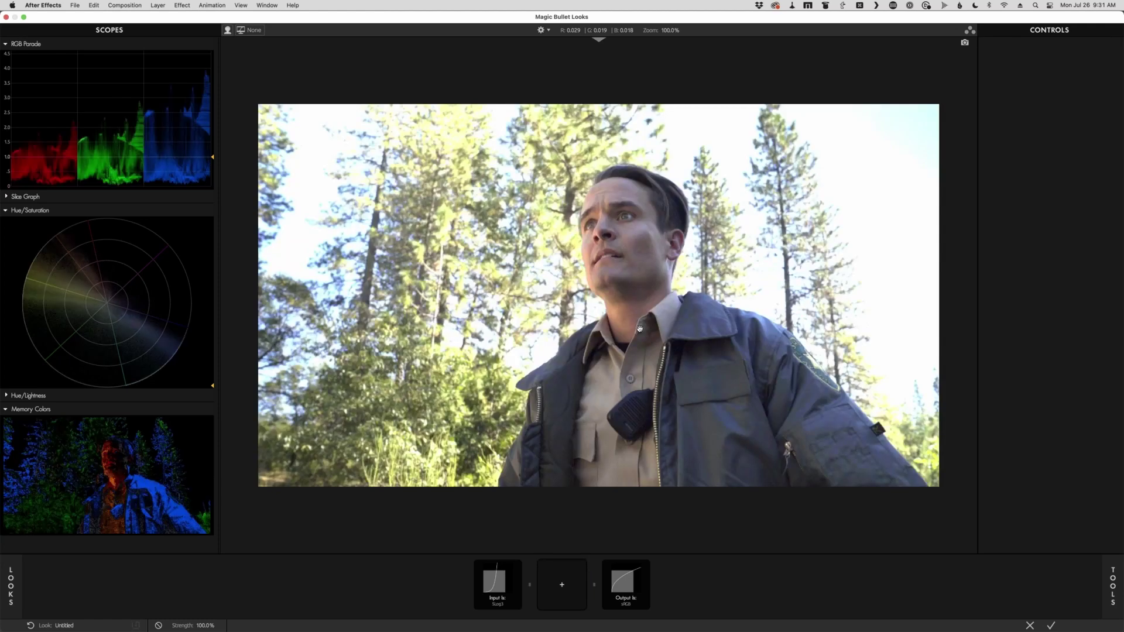
pyautogui.click(625, 573)
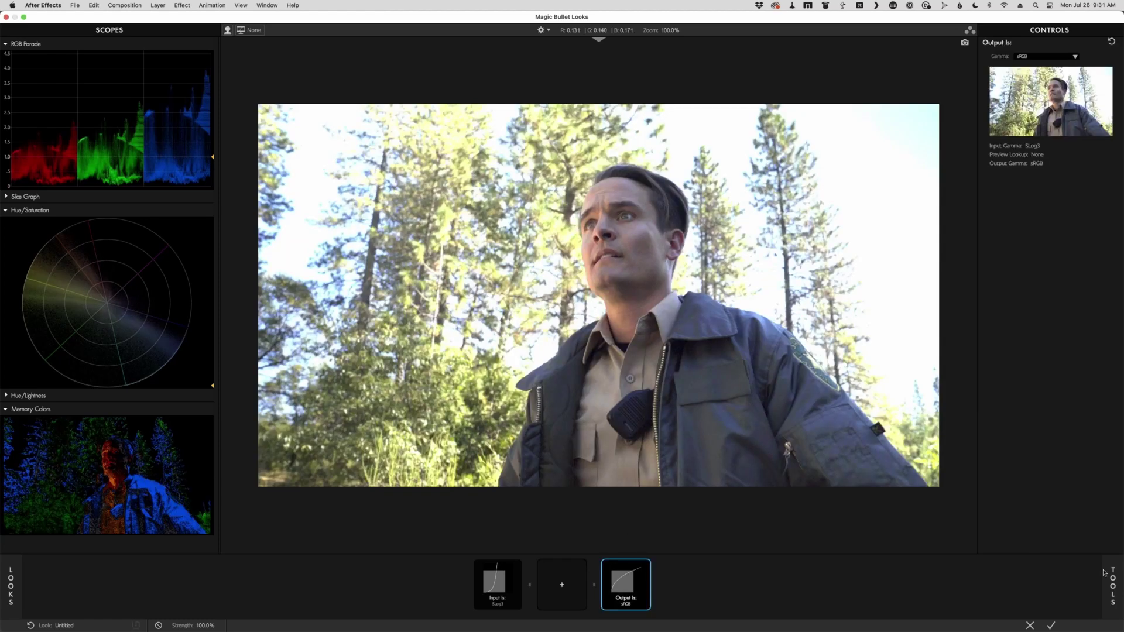
pyautogui.moveTo(1111, 586)
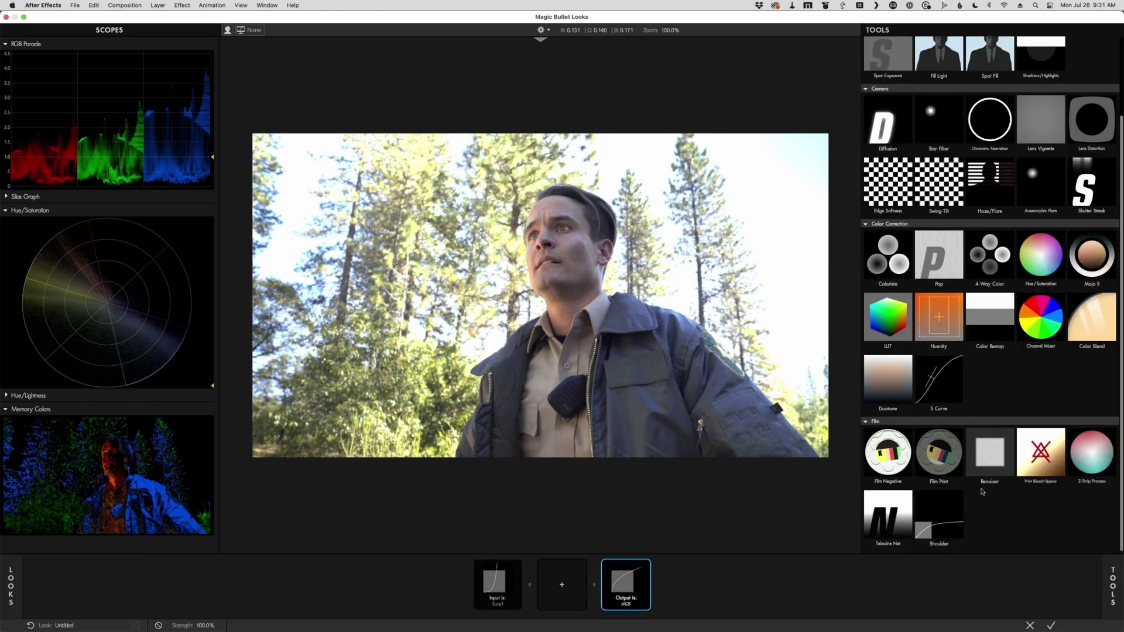
pyautogui.moveTo(11, 585)
pyautogui.click(166, 99)
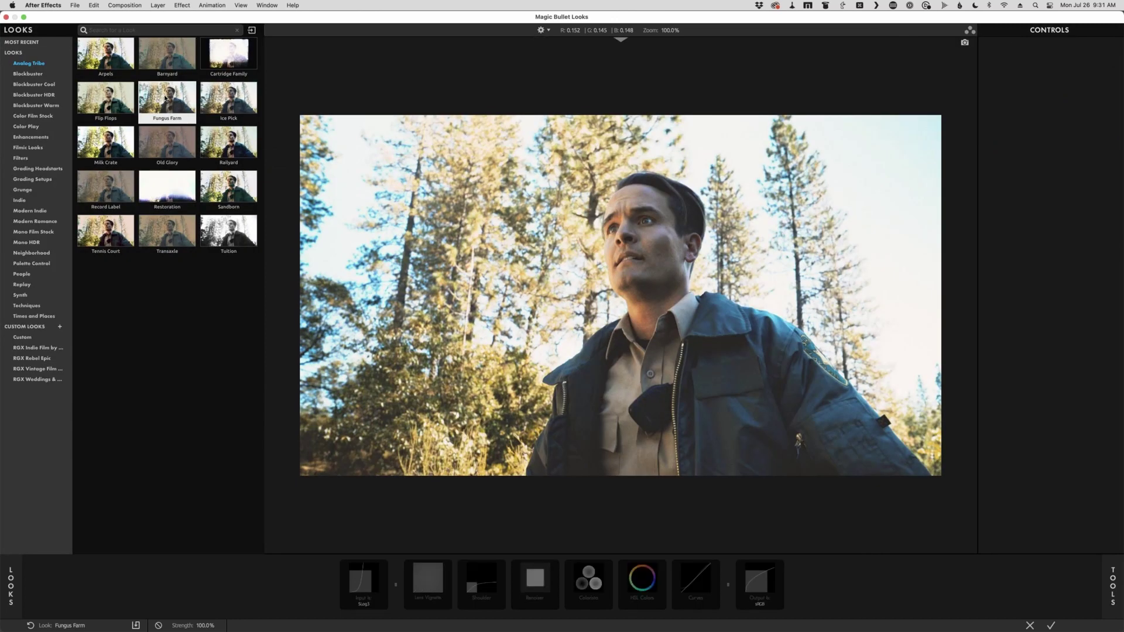
pyautogui.click(229, 110)
pyautogui.click(233, 148)
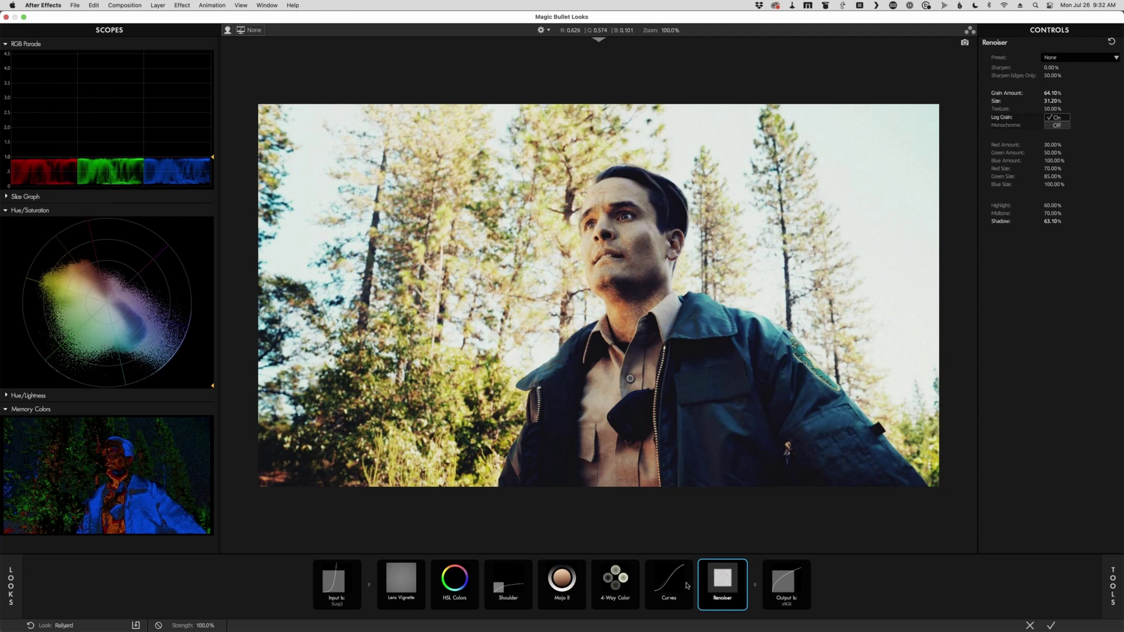
pyautogui.click(615, 588)
pyautogui.press('Delete')
pyautogui.press('Delete')
pyautogui.press('Delete')
pyautogui.press('Delete')
pyautogui.press('Delete')
pyautogui.press('Delete')
pyautogui.press('Delete')
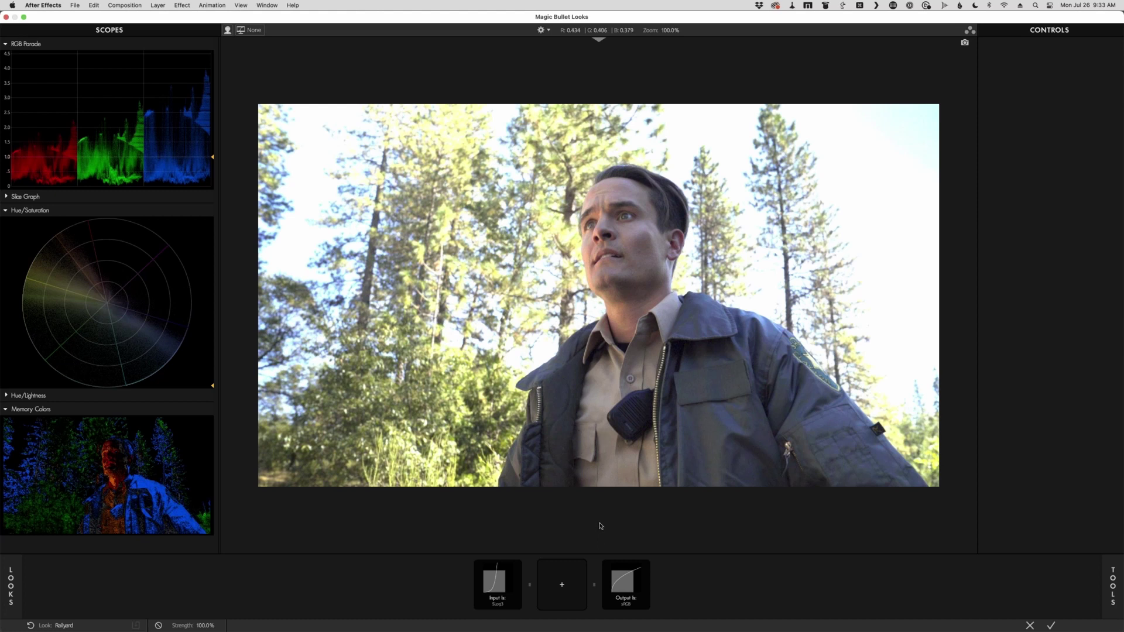
# Step: Add a Film Negative tool followed by a Film Print tool on Kodak 2383
pyautogui.click(1110, 576)
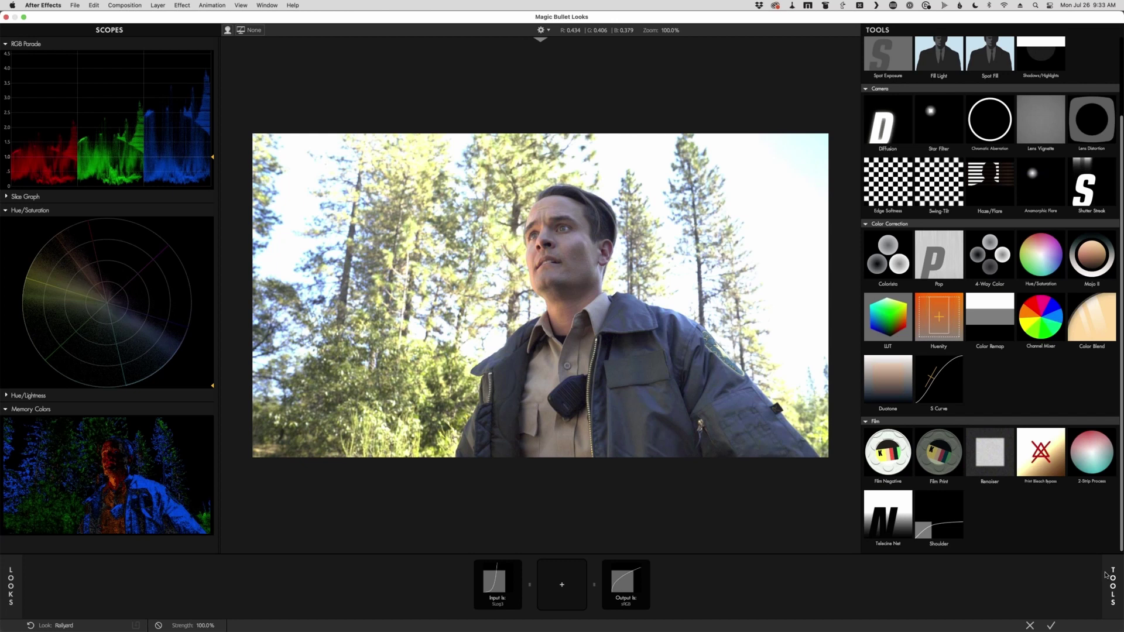
pyautogui.click(889, 460)
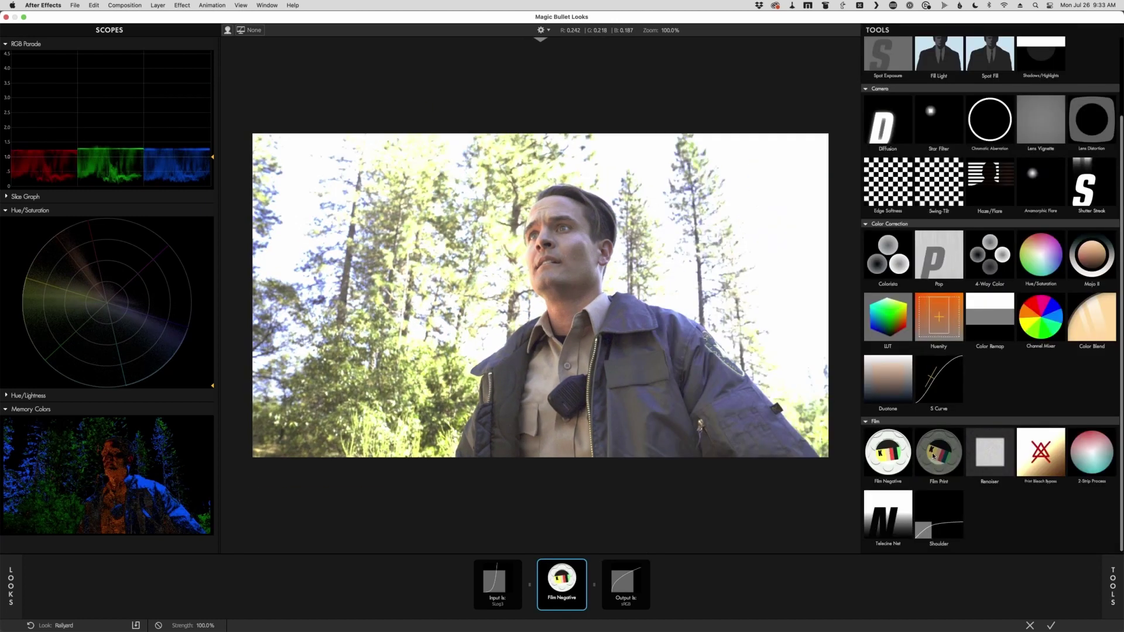
pyautogui.moveTo(939, 457); pyautogui.dragTo(781, 473)
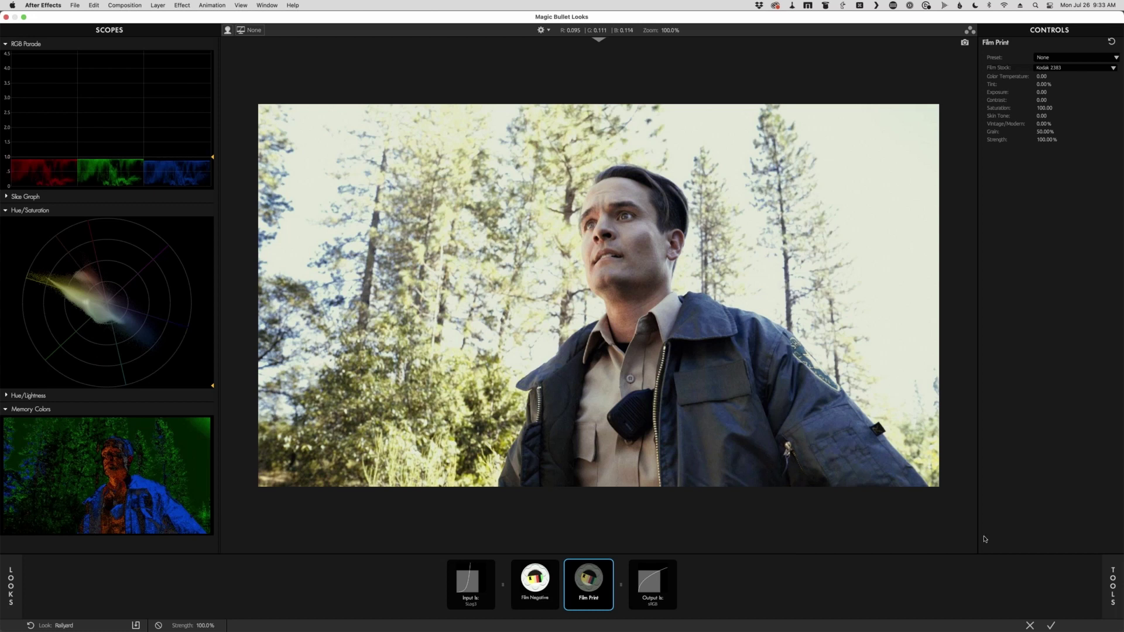
# Step: Insert an Exposure tool before Film Negative and raise its Stops to +4.20
pyautogui.click(1112, 583)
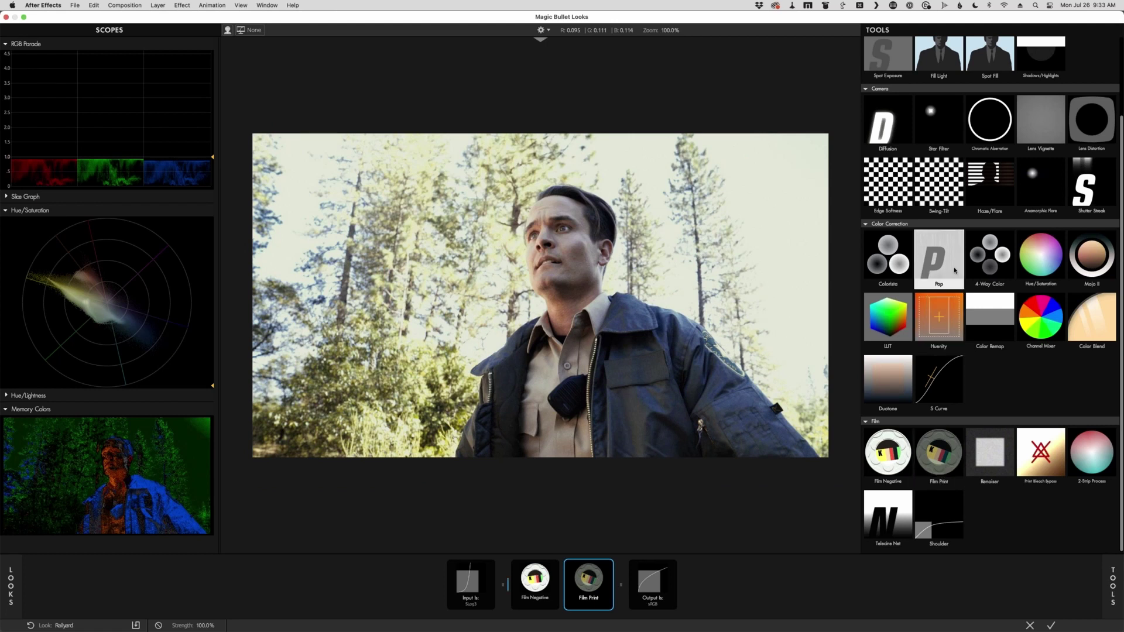
pyautogui.scroll(3, 954, 270)
pyautogui.moveTo(939, 345); pyautogui.dragTo(515, 583)
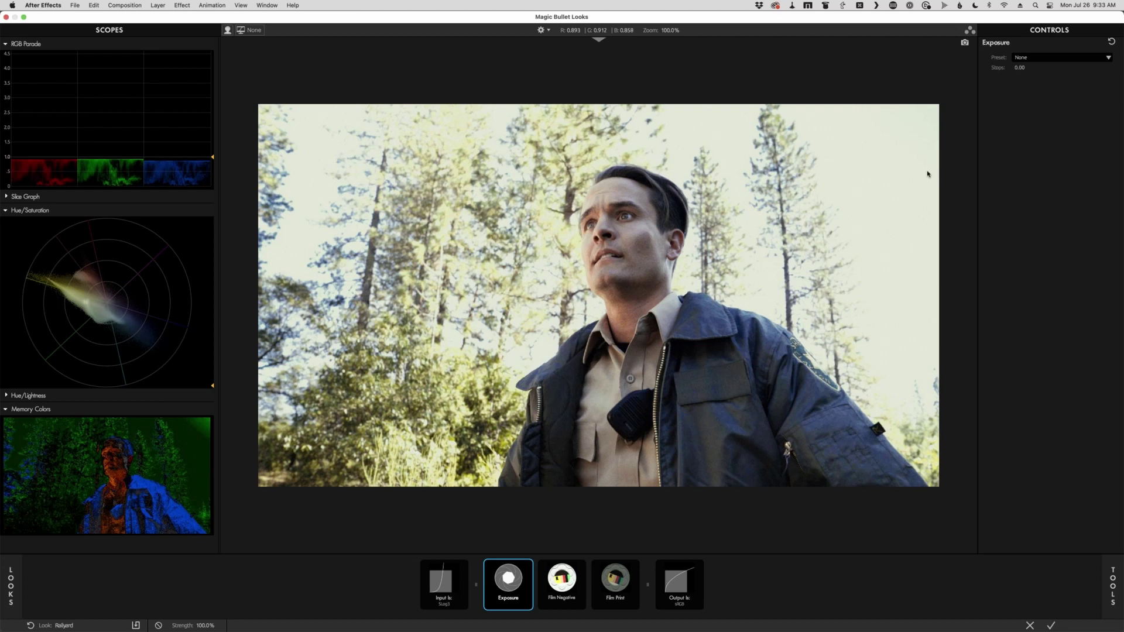
pyautogui.moveTo(1019, 67)
pyautogui.mouseDown()
pyautogui.moveTo(1078, 68)
pyautogui.moveTo(1018, 69)
pyautogui.mouseUp()
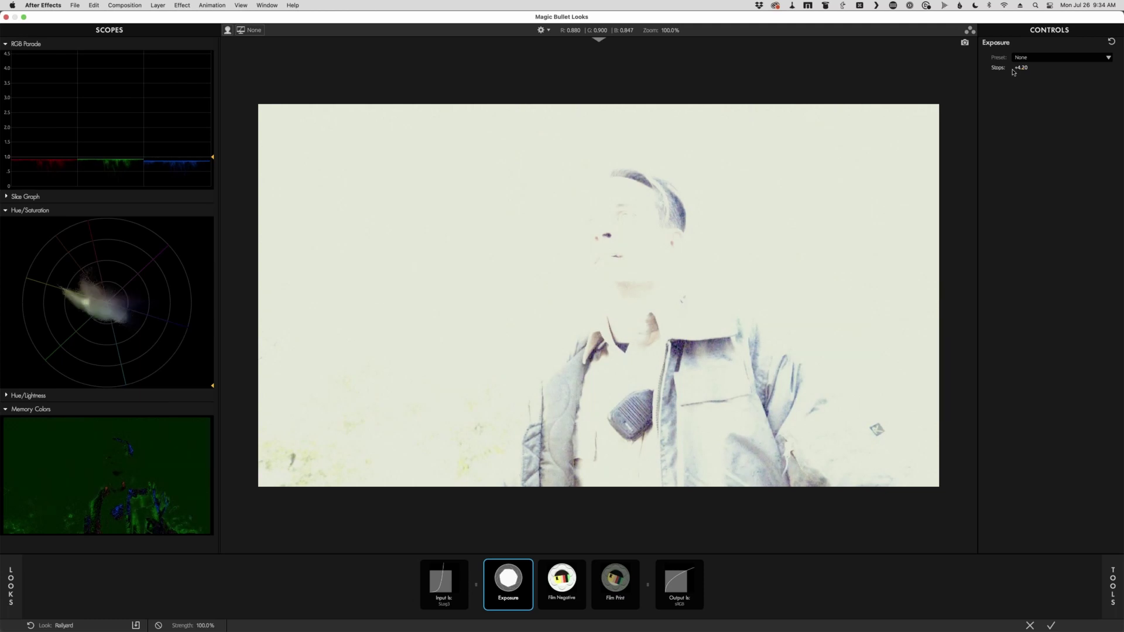
# Step: Move Exposure after Film Negative, lower its stops, move it back, then delete it
pyautogui.moveTo(521, 585); pyautogui.dragTo(563, 587)
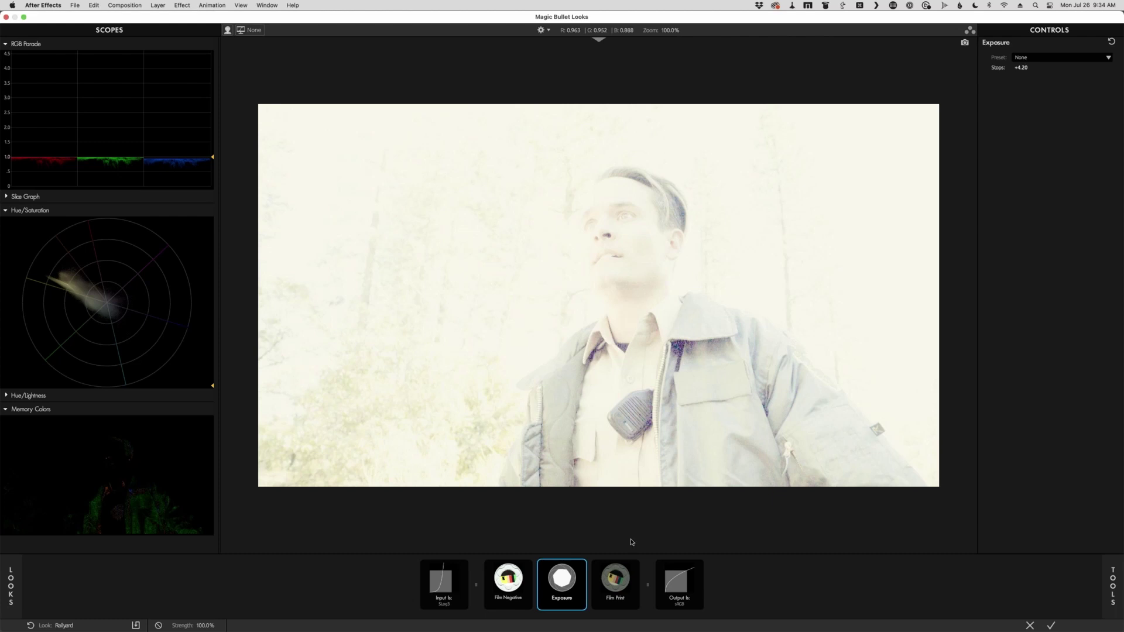
pyautogui.moveTo(1025, 66)
pyautogui.mouseDown()
pyautogui.moveTo(962, 65)
pyautogui.moveTo(1022, 66)
pyautogui.mouseUp()
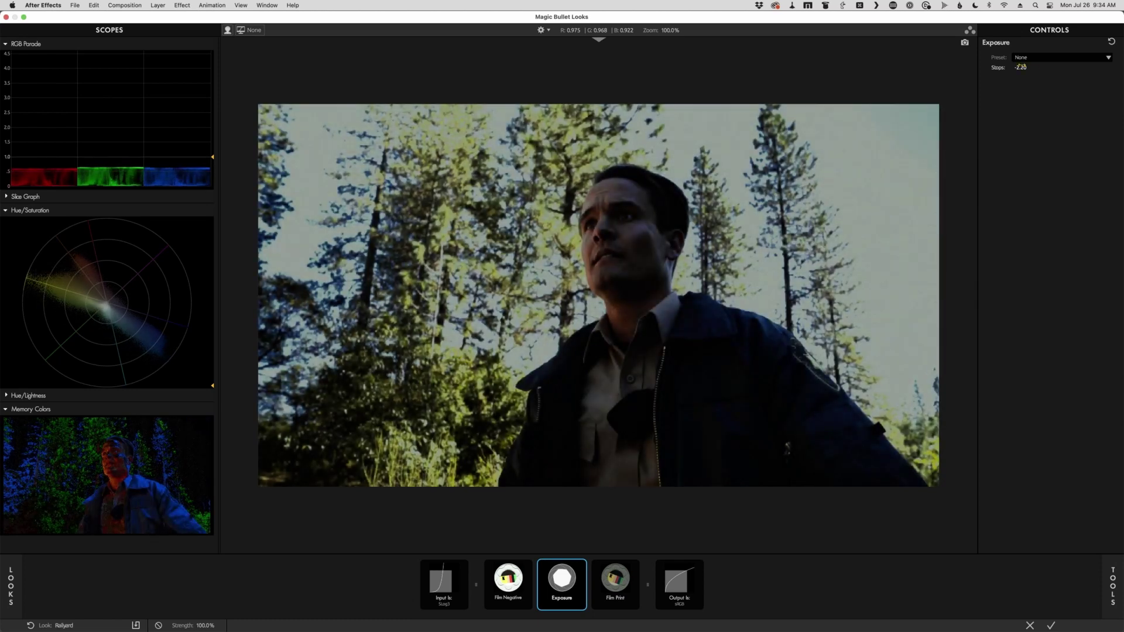
pyautogui.moveTo(562, 579); pyautogui.dragTo(511, 585)
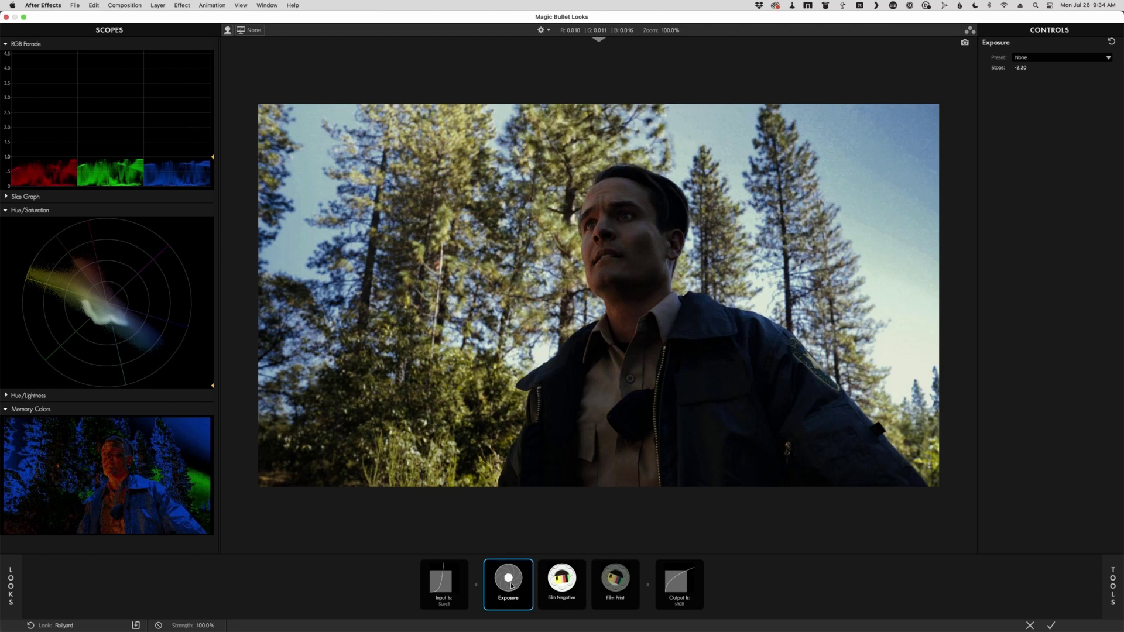
pyautogui.press('Delete')
pyautogui.click(1105, 587)
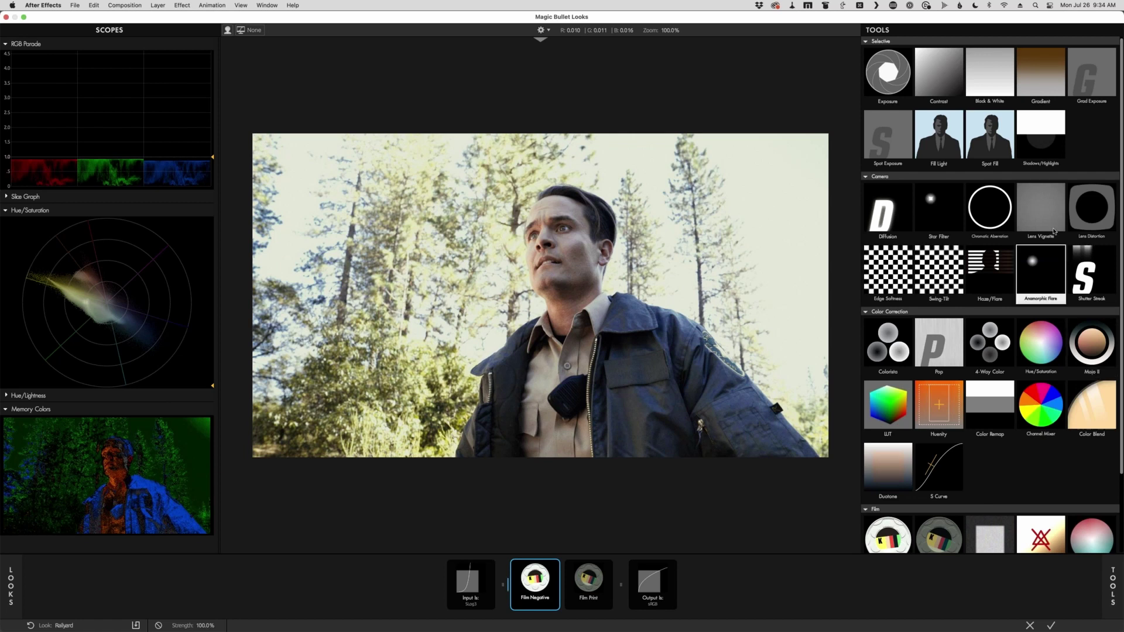
# Step: Add a Lens Vignette stage ahead of Film Negative in the chain
pyautogui.doubleClick(1041, 208)
pyautogui.click(1112, 583)
pyautogui.click(1112, 580)
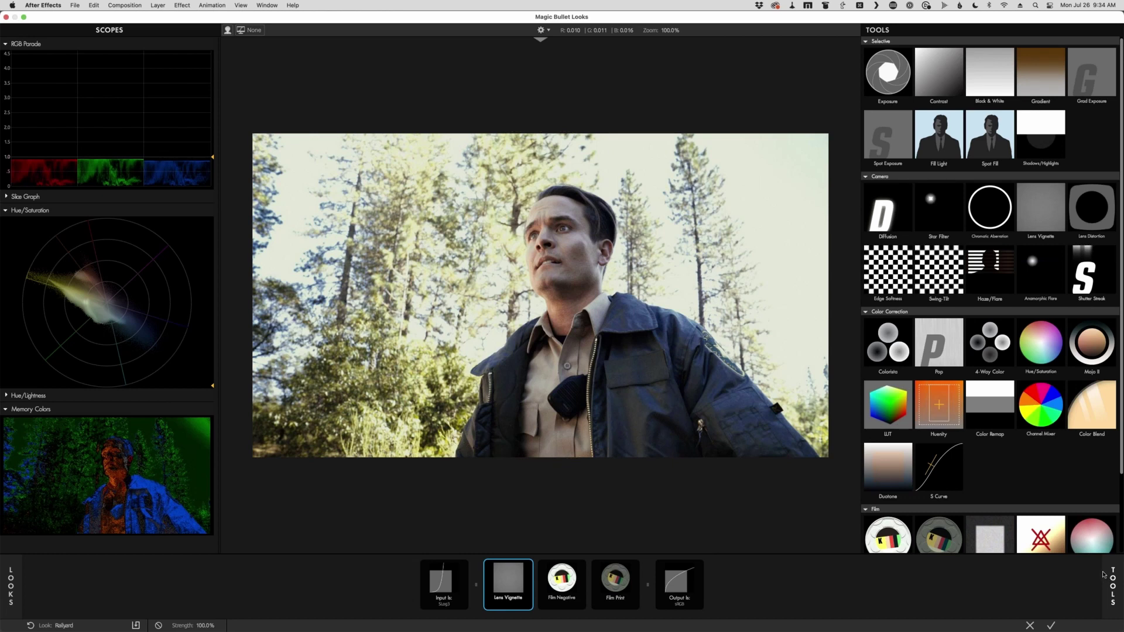
# Step: Add a Haze/Flare stage before Film Negative with Spillage cut to about 0%
pyautogui.click(992, 277)
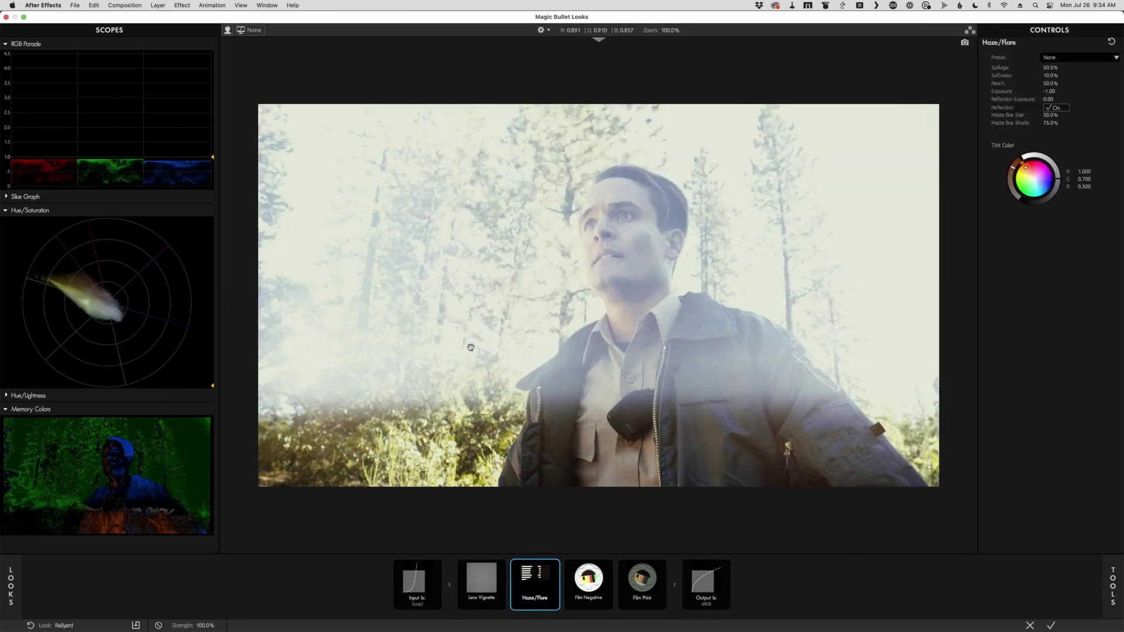
pyautogui.moveTo(1050, 66); pyautogui.dragTo(1047, 64)
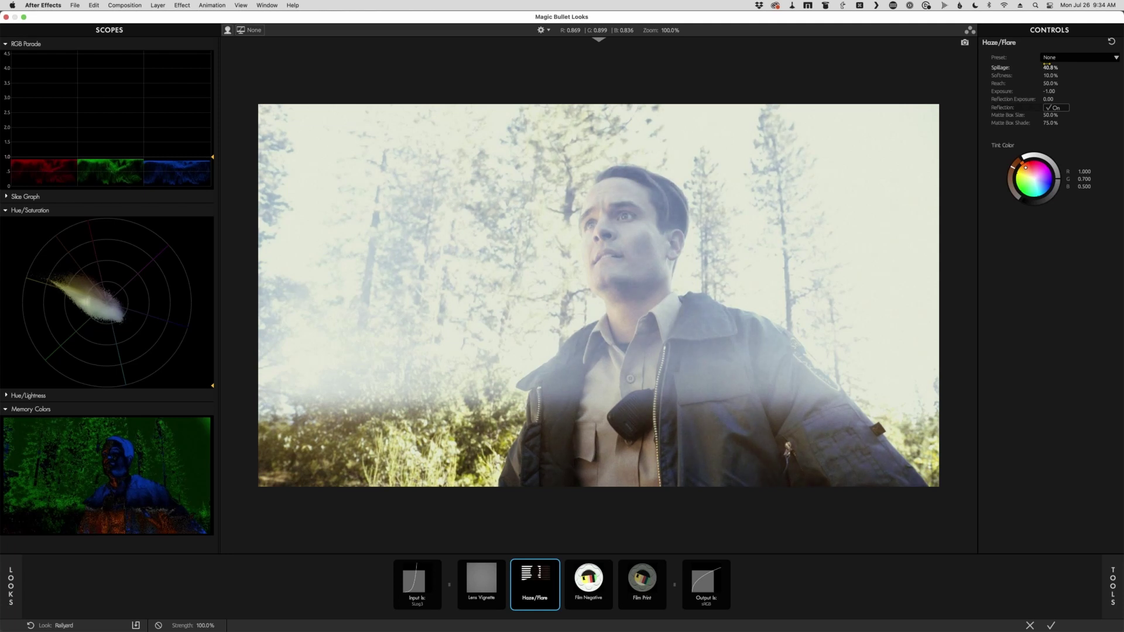
pyautogui.moveTo(1047, 64); pyautogui.dragTo(1047, 64)
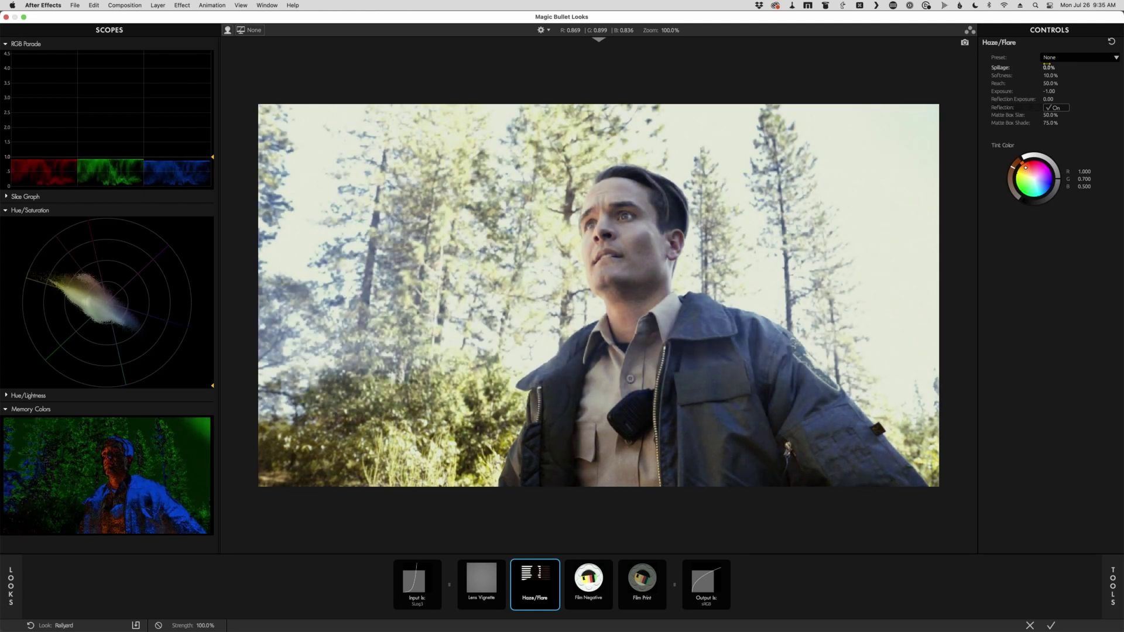
pyautogui.click(588, 596)
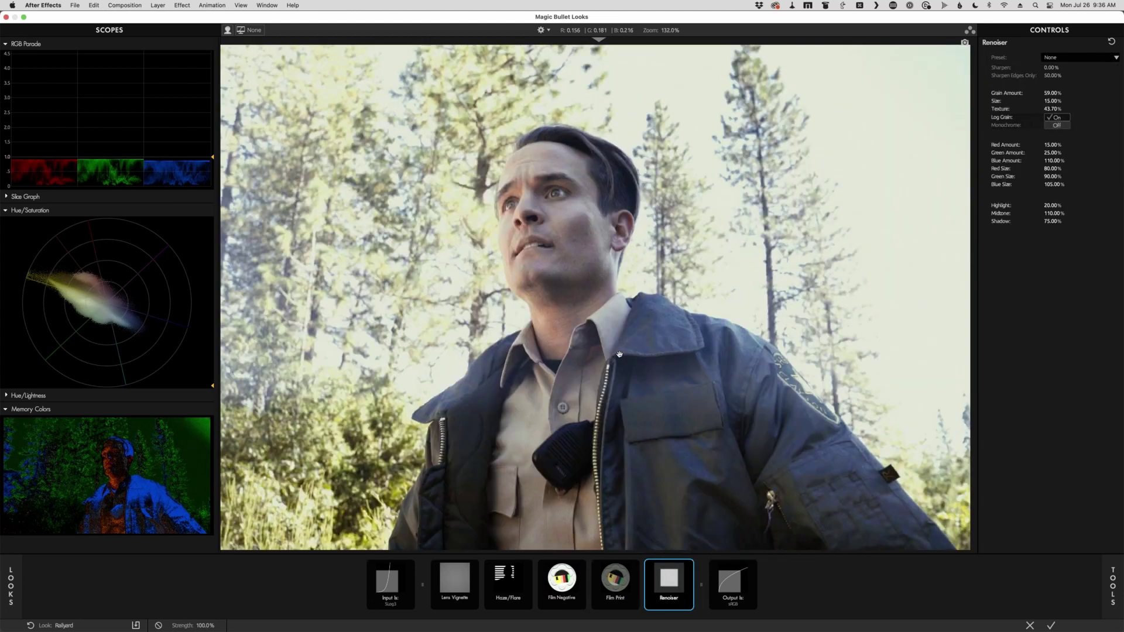
# Step: Set the Film Negative film stock to Fujifilm F640
pyautogui.scroll(-3, 618, 363)
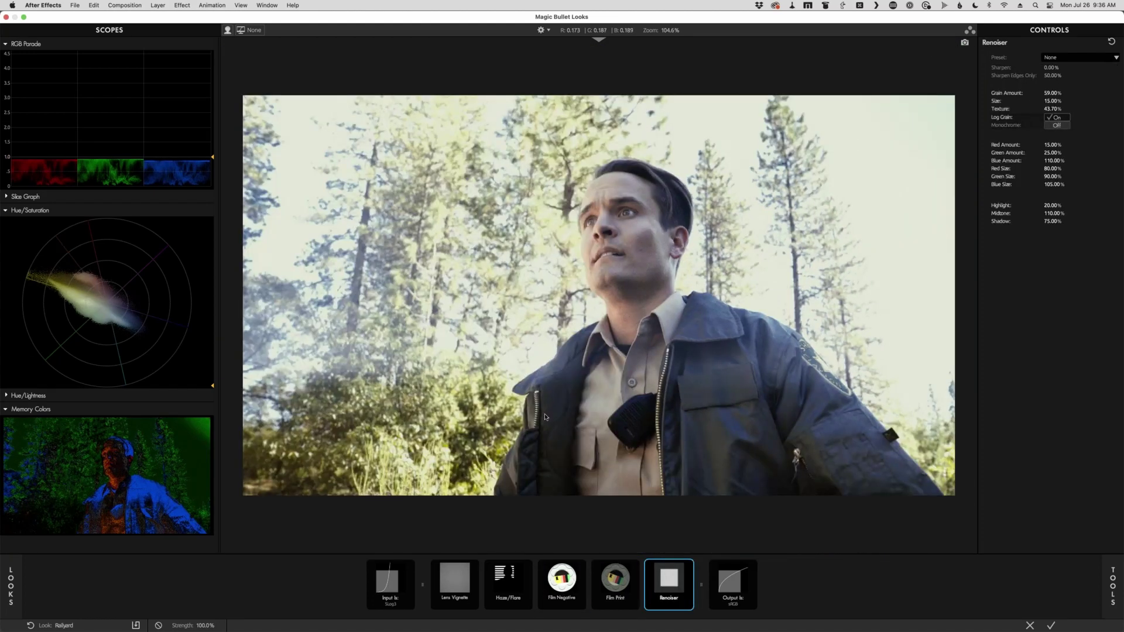
pyautogui.click(576, 594)
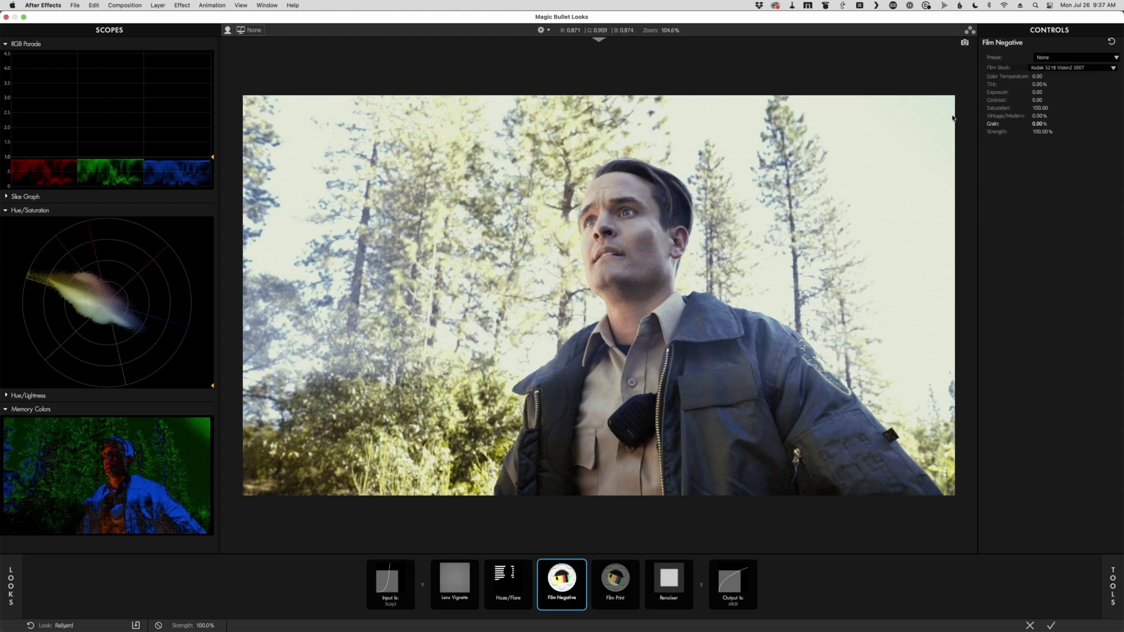
pyautogui.click(1059, 68)
pyautogui.click(1061, 121)
# Step: Change the Film Print stock to FujiFilm 3510
pyautogui.click(615, 583)
pyautogui.click(1063, 69)
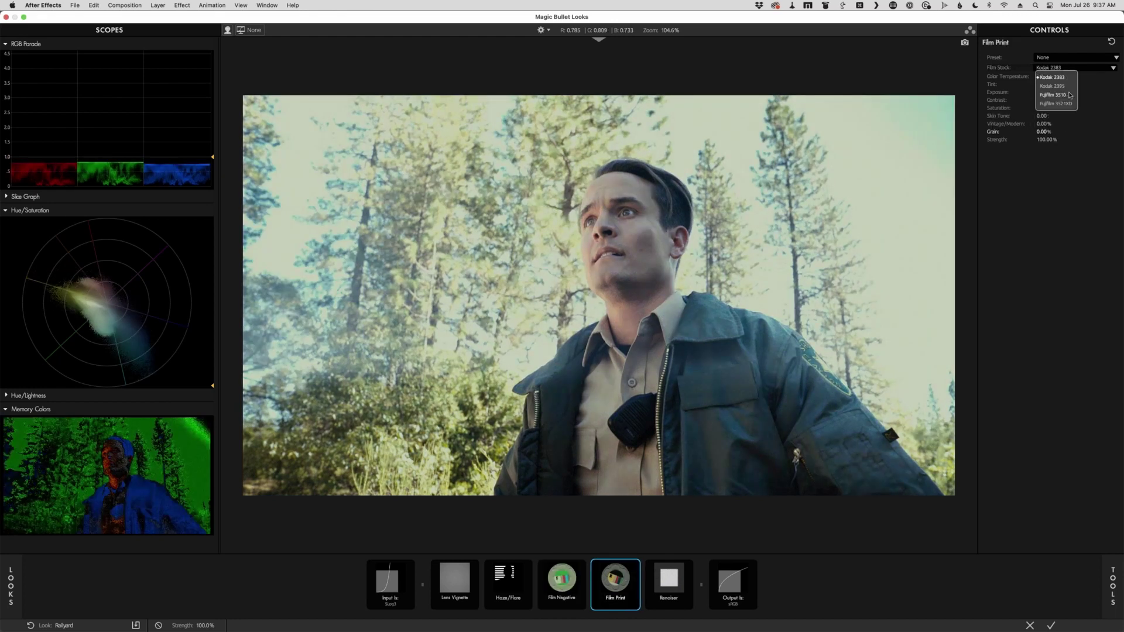
pyautogui.click(1066, 95)
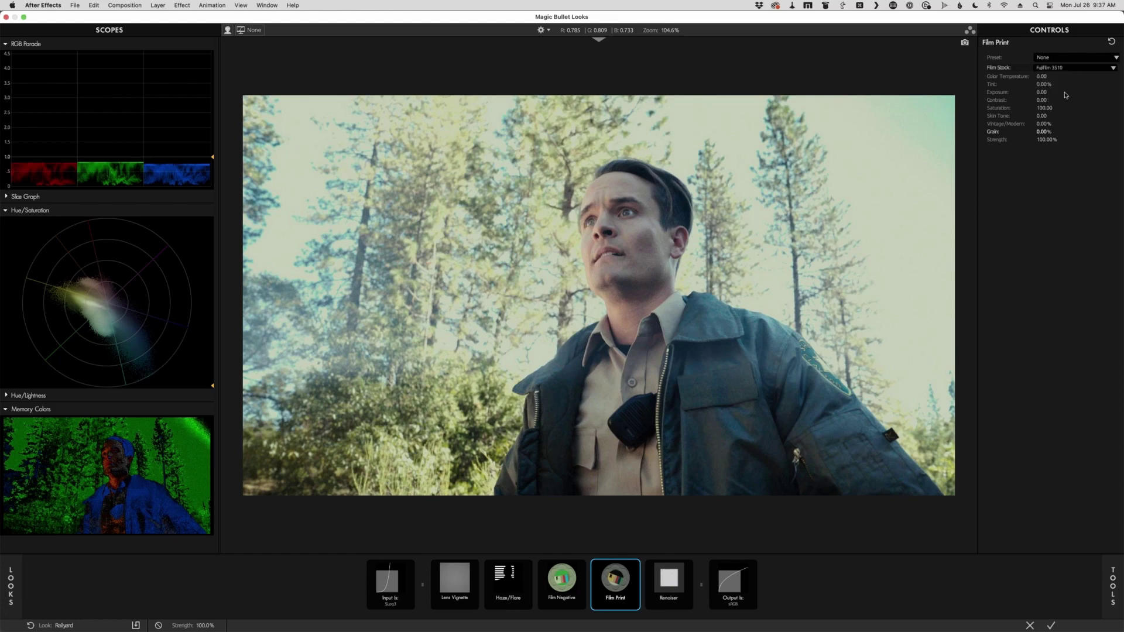